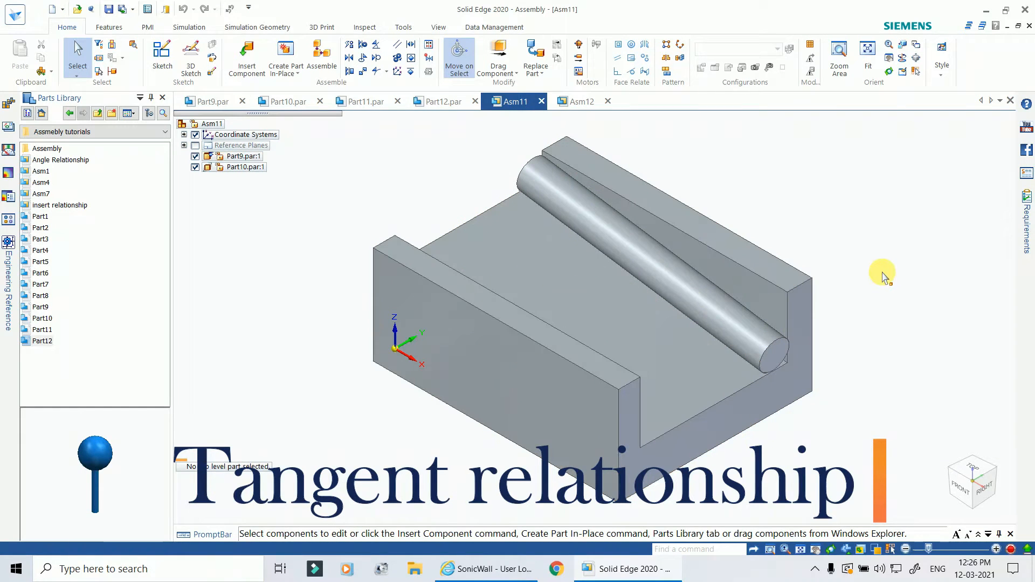
# Step: Examine the finished tangent assembly of cylinder and block, and the connect assembly of ball and cup in Asm12
pyautogui.moveTo(873, 316)
pyautogui.mouseDown(button='middle')
pyautogui.moveTo(832, 300)
pyautogui.moveTo(919, 273)
pyautogui.moveTo(873, 312)
pyautogui.moveTo(924, 305)
pyautogui.moveTo(862, 316)
pyautogui.moveTo(912, 298)
pyautogui.moveTo(882, 321)
pyautogui.mouseUp(button='middle')
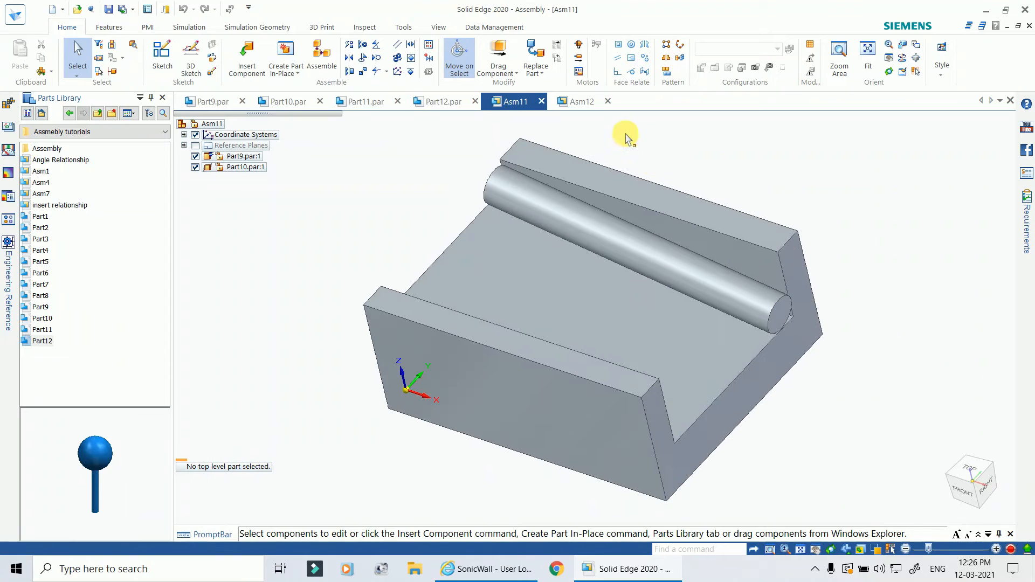
pyautogui.click(582, 104)
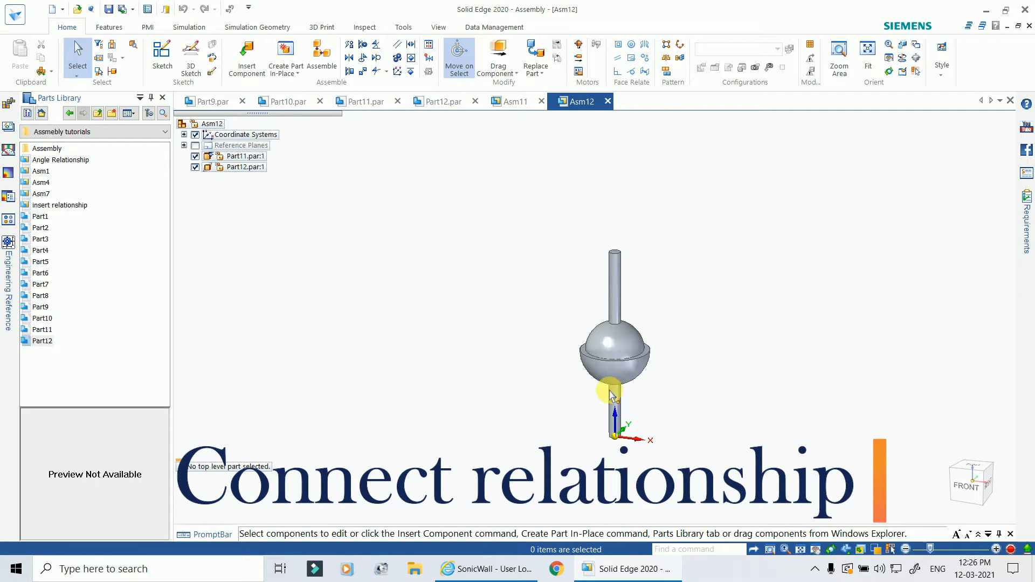
pyautogui.scroll(4, 595, 398)
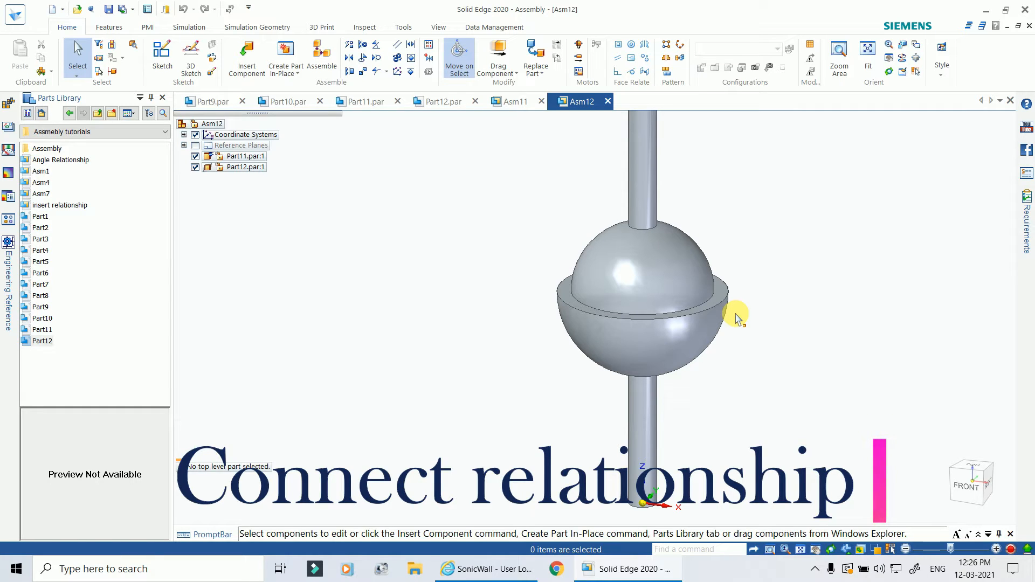
pyautogui.scroll(3, 739, 318)
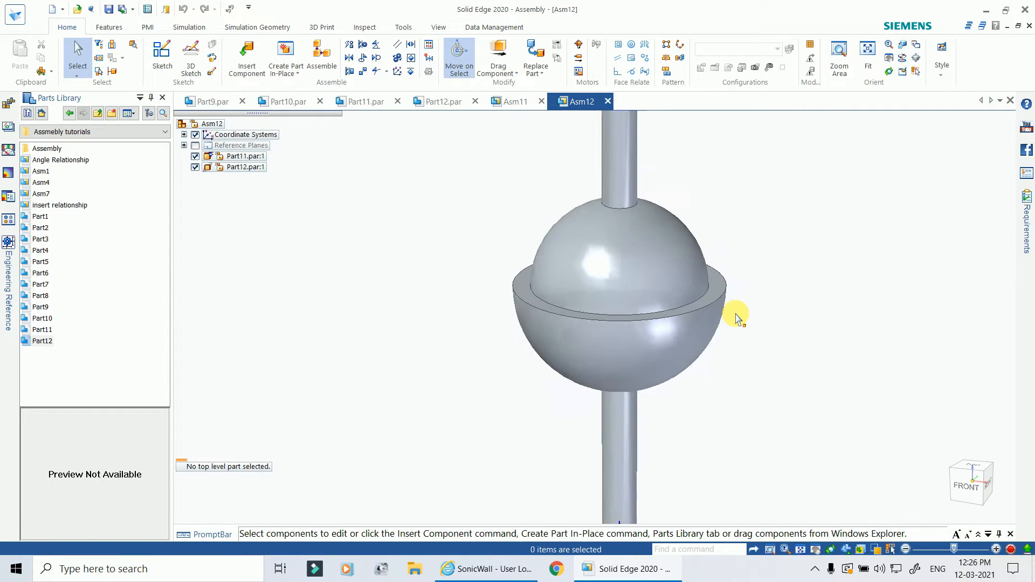
pyautogui.scroll(-5, 738, 318)
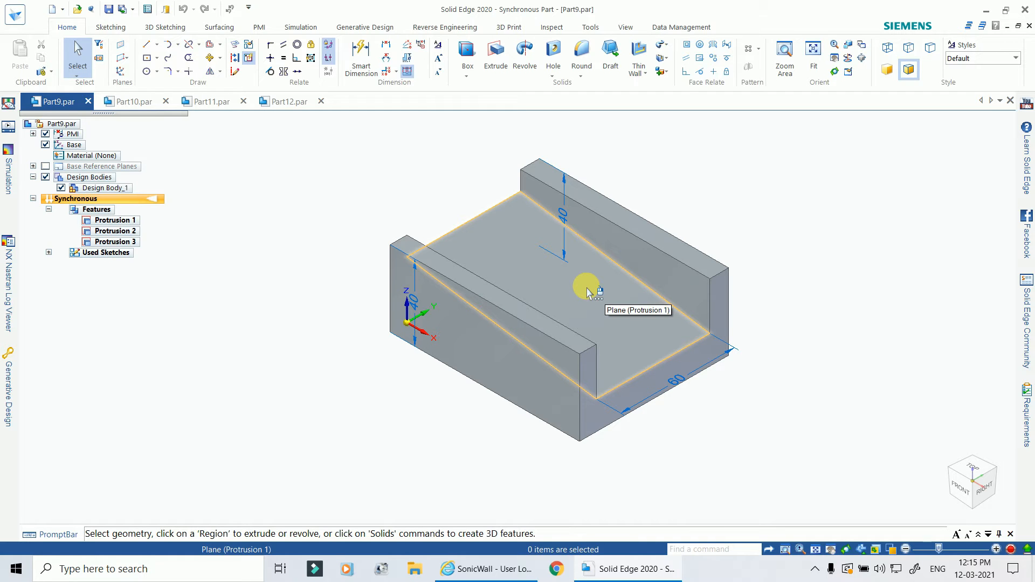
# Step: Review the Part10 cylinder and the Part9 channel block, and create a new ISO Metric Assembly document
pyautogui.click(133, 101)
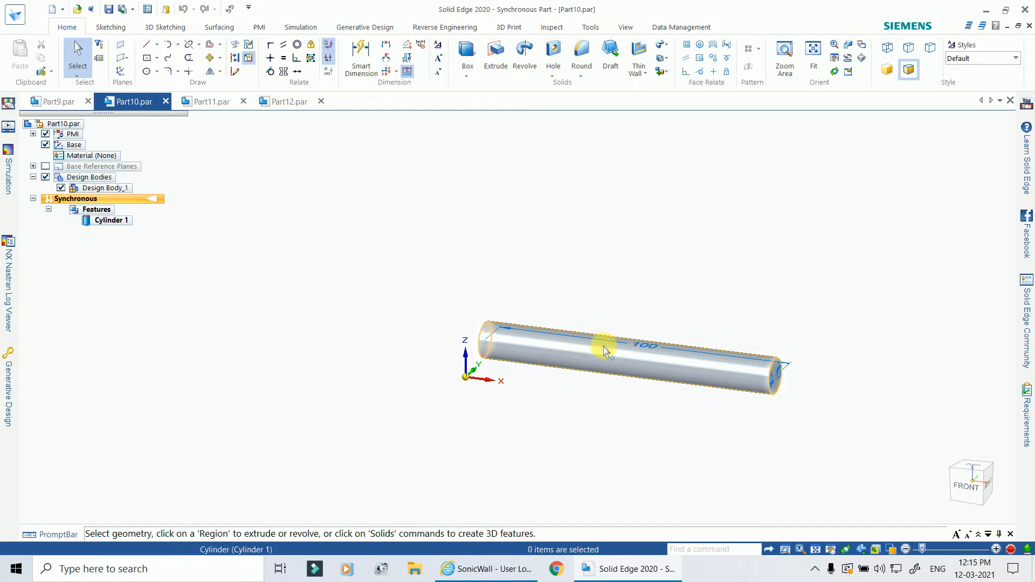
pyautogui.click(56, 103)
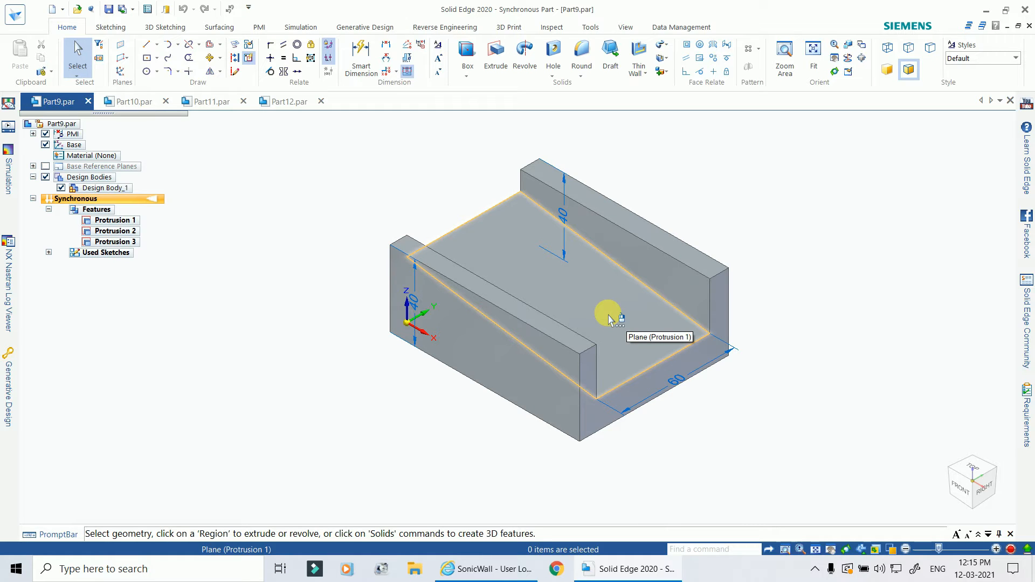
pyautogui.click(15, 14)
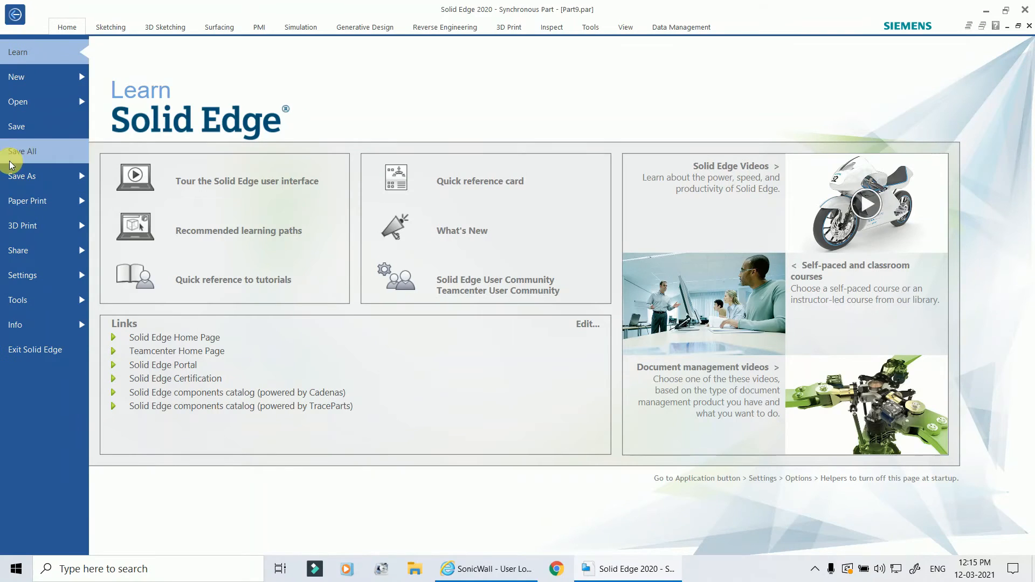
pyautogui.click(22, 78)
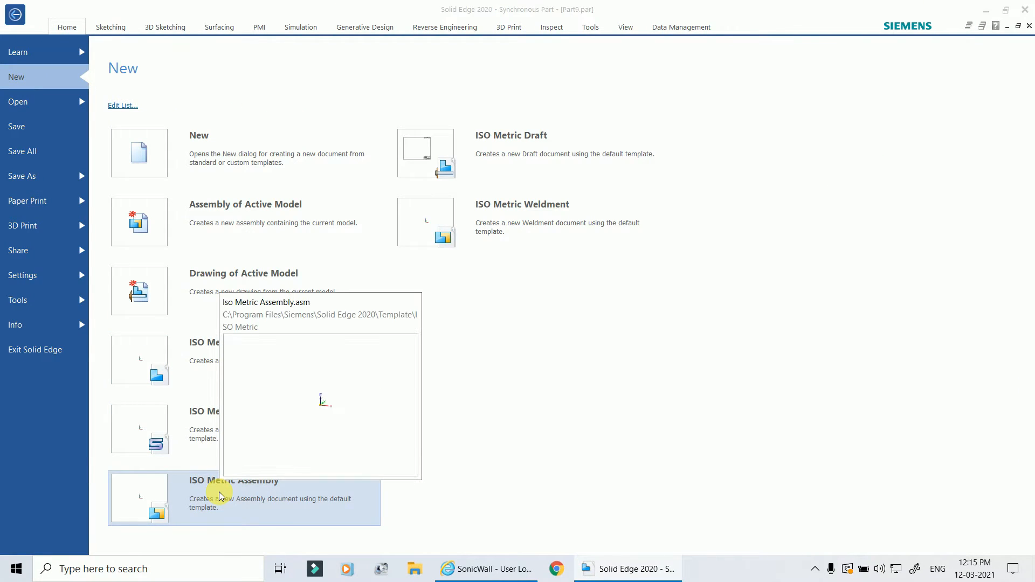
pyautogui.click(220, 496)
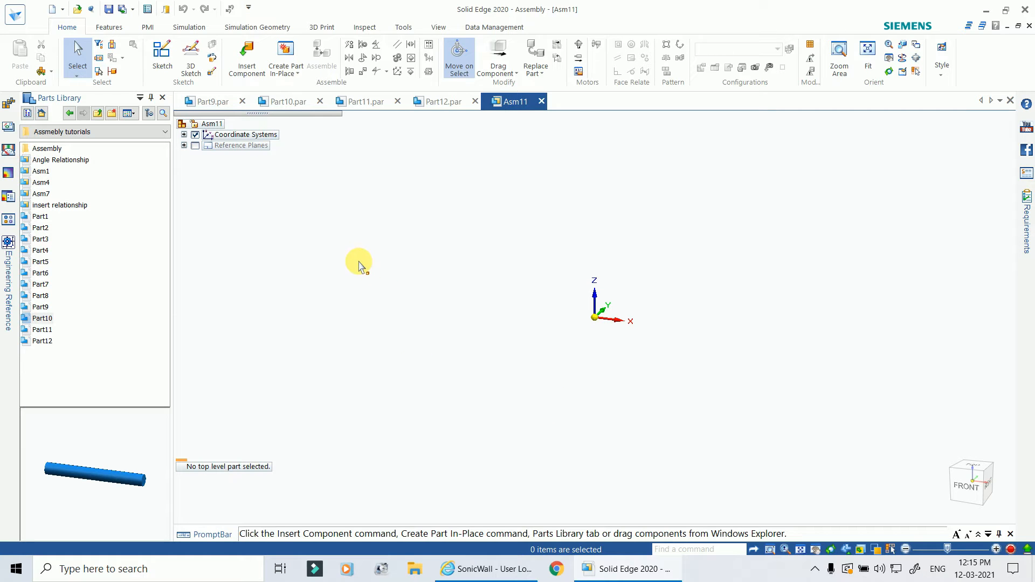
# Step: Insert Part9 from the Assembly tutorials folder into the empty assembly as the first component
pyautogui.click(240, 52)
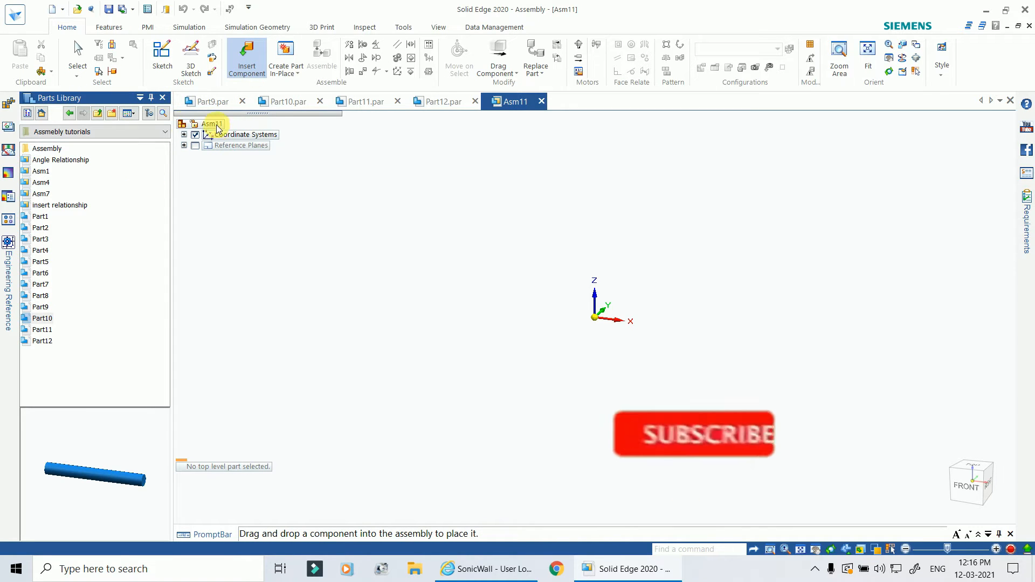
pyautogui.click(151, 98)
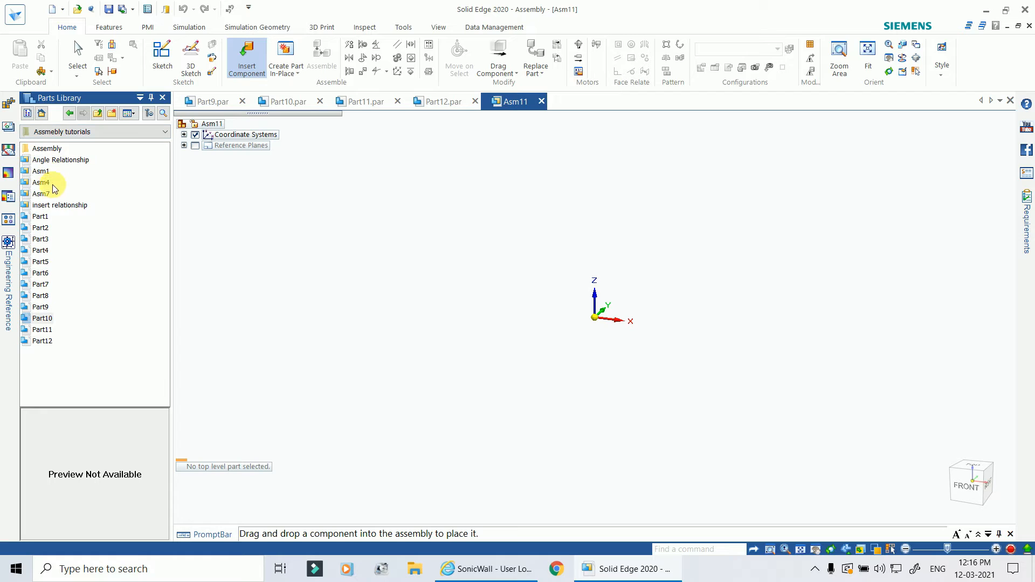
pyautogui.click(46, 307)
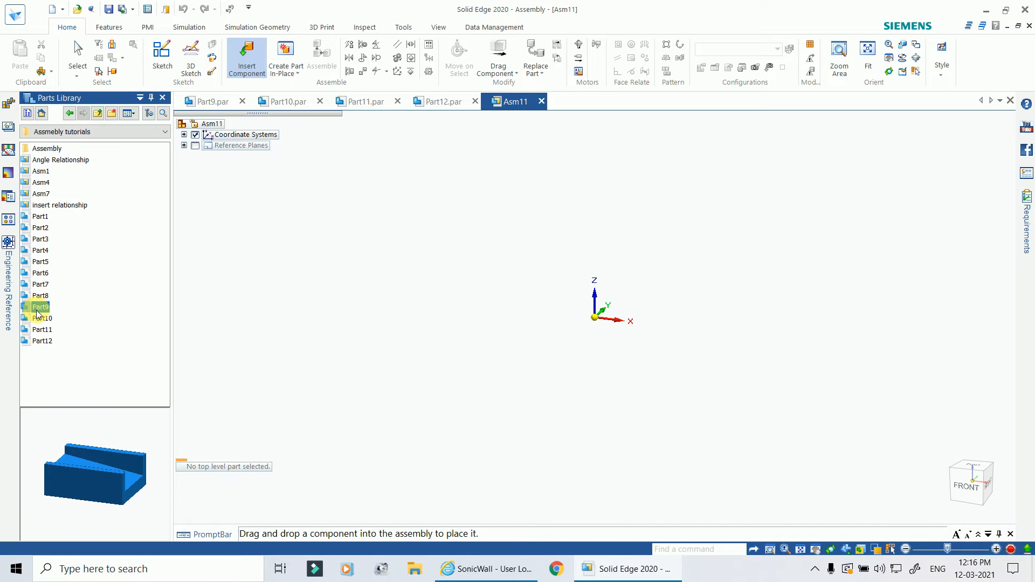
pyautogui.moveTo(36, 310); pyautogui.dragTo(586, 335)
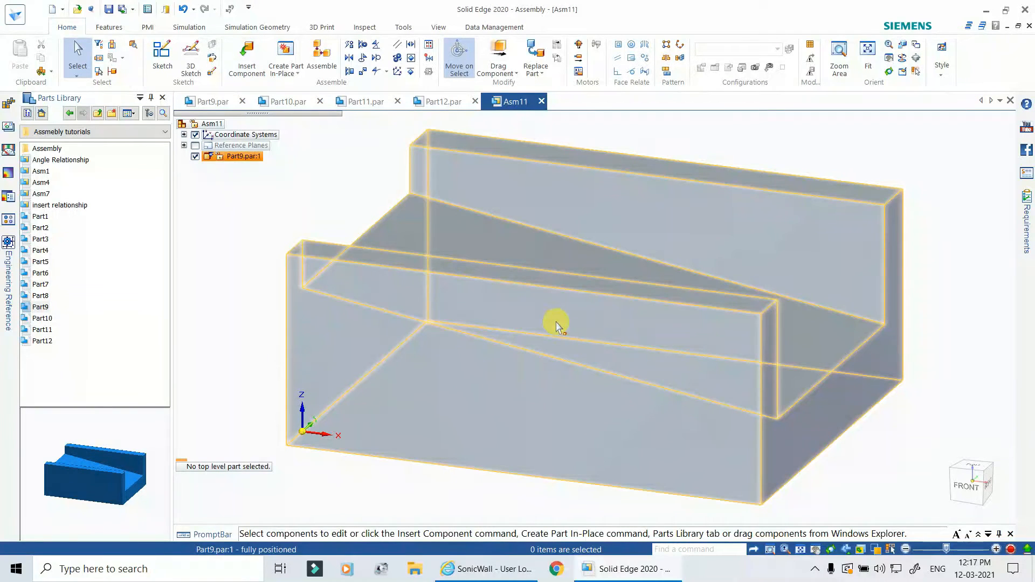
# Step: Add the Part10 cylinder to the assembly, placing it in free space beside the Part9 block
pyautogui.click(39, 318)
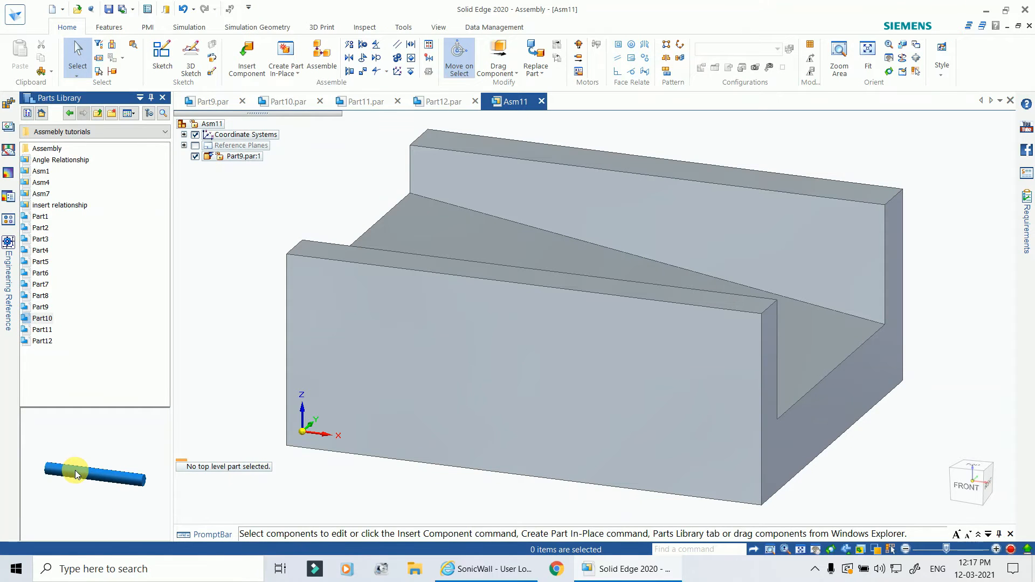
pyautogui.click(60, 350)
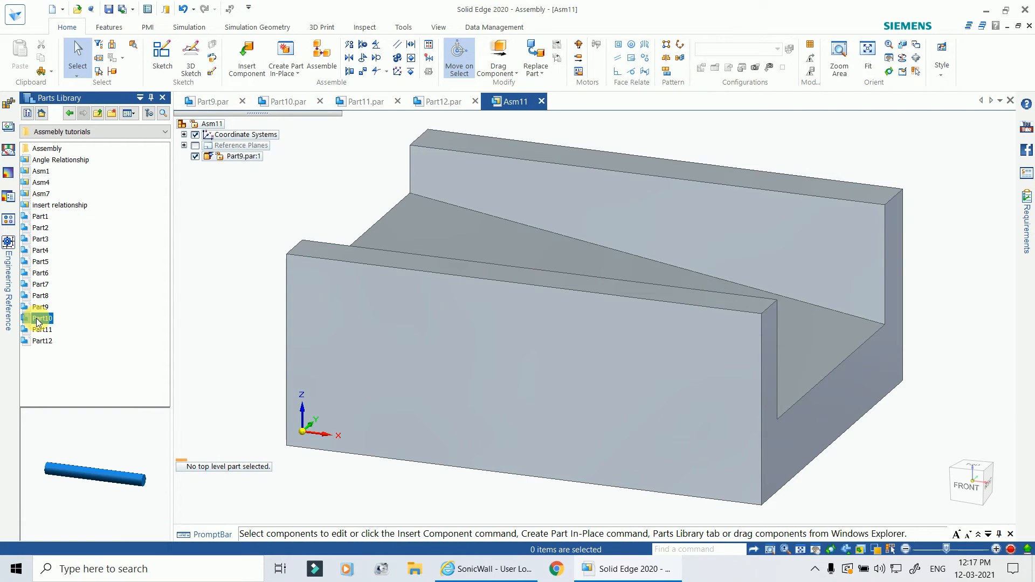
pyautogui.moveTo(37, 322); pyautogui.dragTo(330, 324)
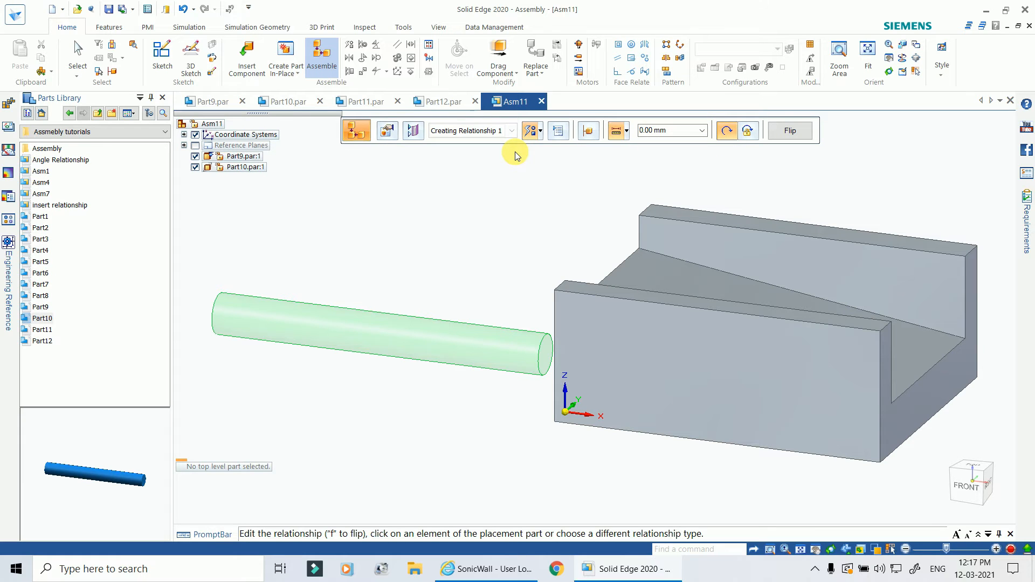
# Step: Apply Tangent relationships between Part10's cylindrical face and Part9's sloped floor, and between the same cylinder and the inner face of the rear wall
pyautogui.click(541, 132)
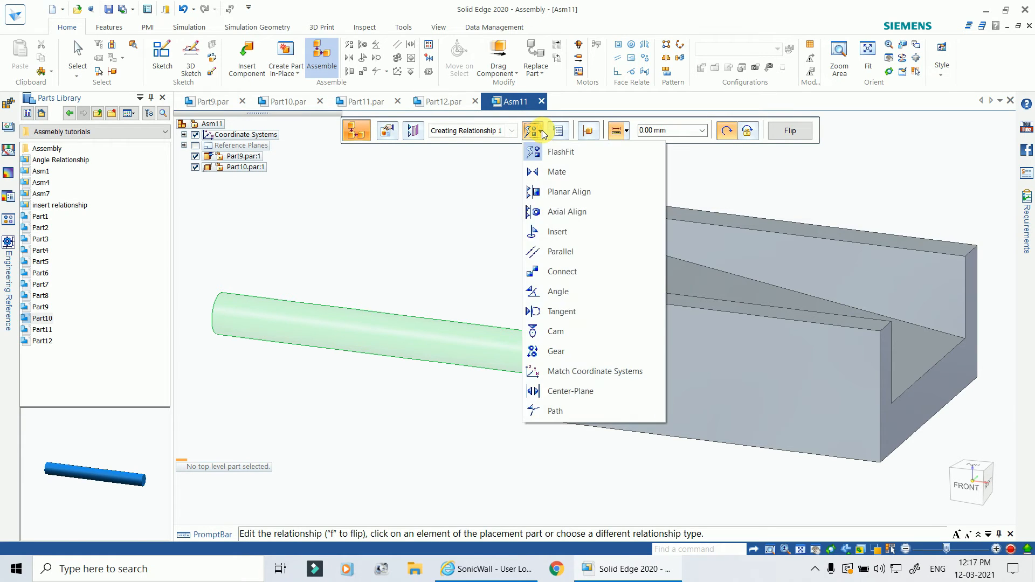
pyautogui.click(548, 317)
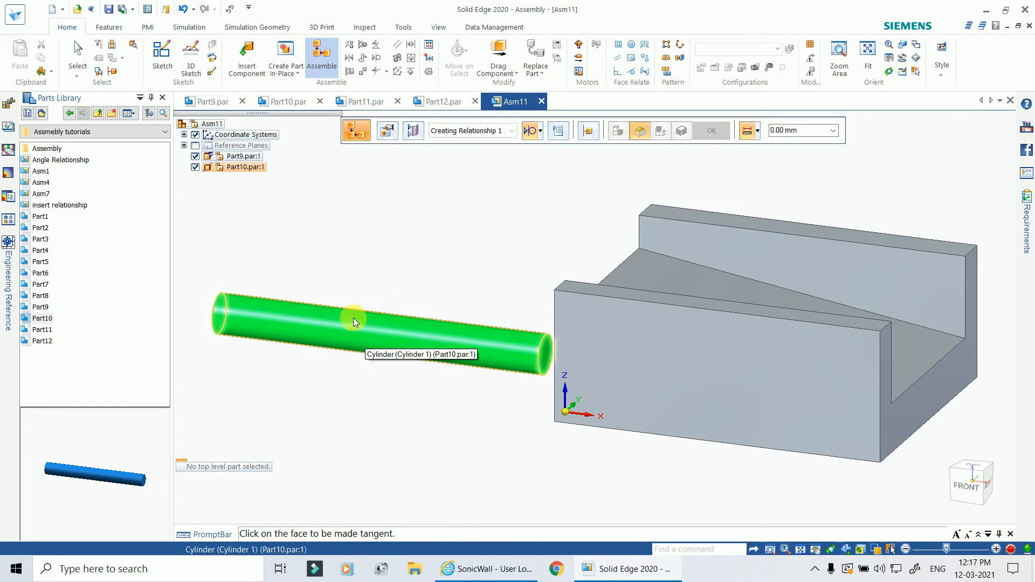
pyautogui.click(364, 332)
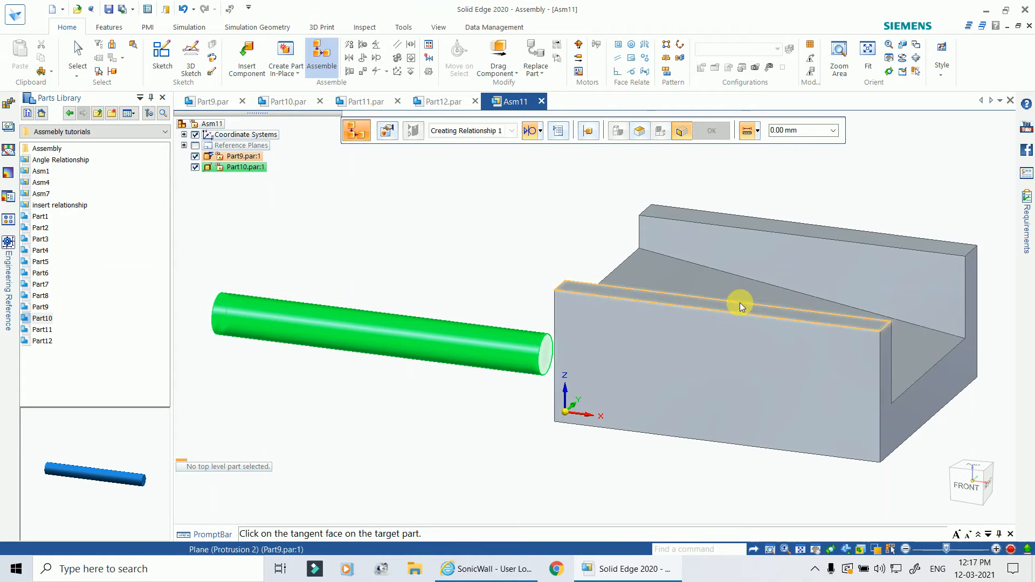
pyautogui.click(662, 282)
pyautogui.rightClick(660, 276)
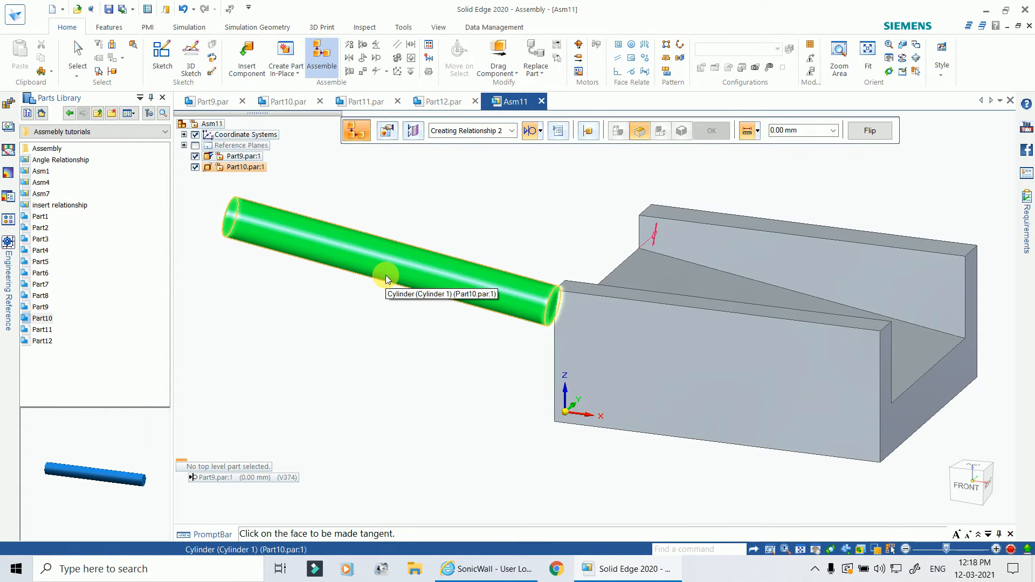
pyautogui.click(400, 265)
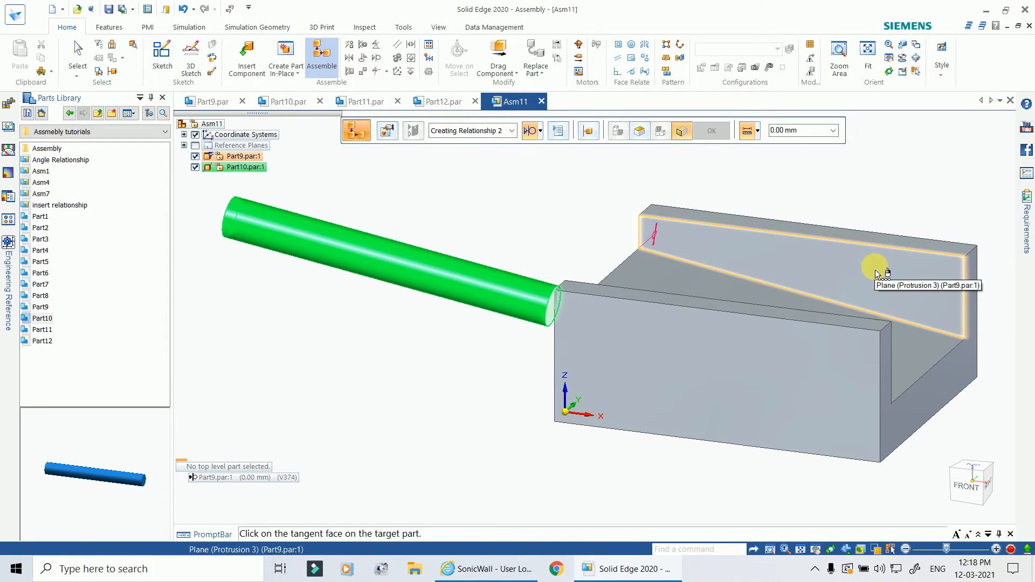
pyautogui.click(840, 255)
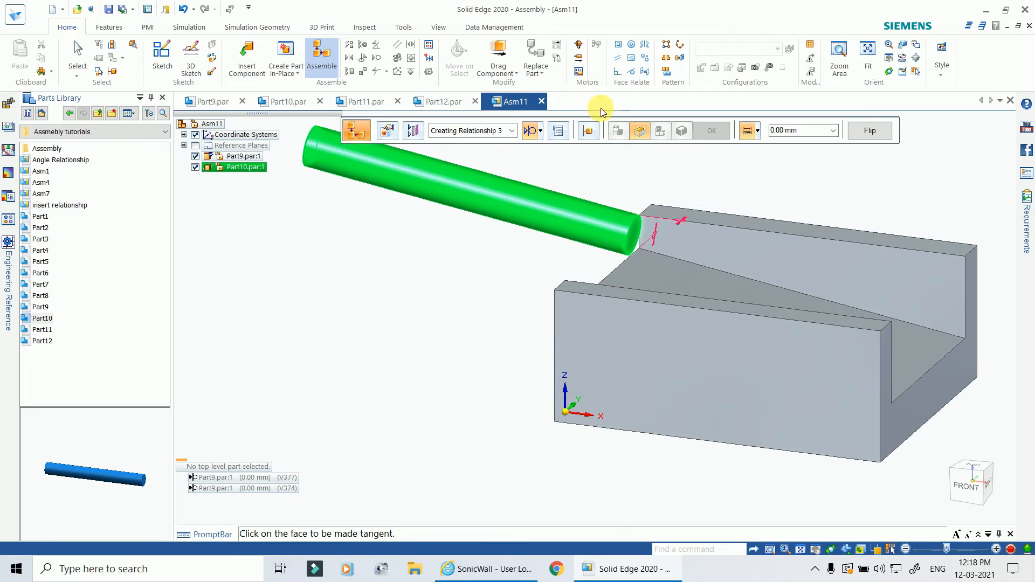
# Step: Move the Part10 cylinder along its tangent faces into the channel with Drag Component, keeping the default analysis options
pyautogui.click(501, 46)
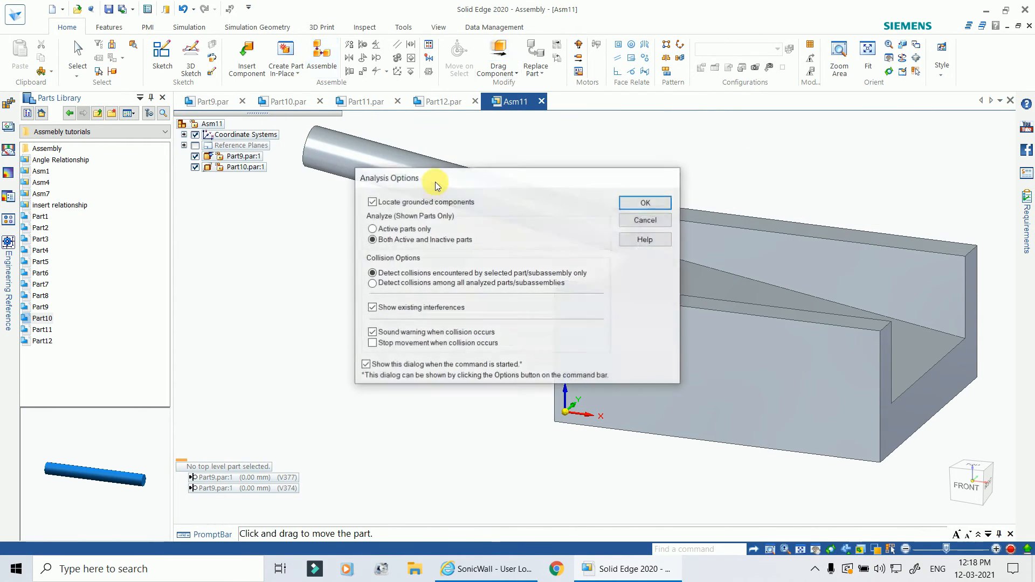
pyautogui.click(640, 203)
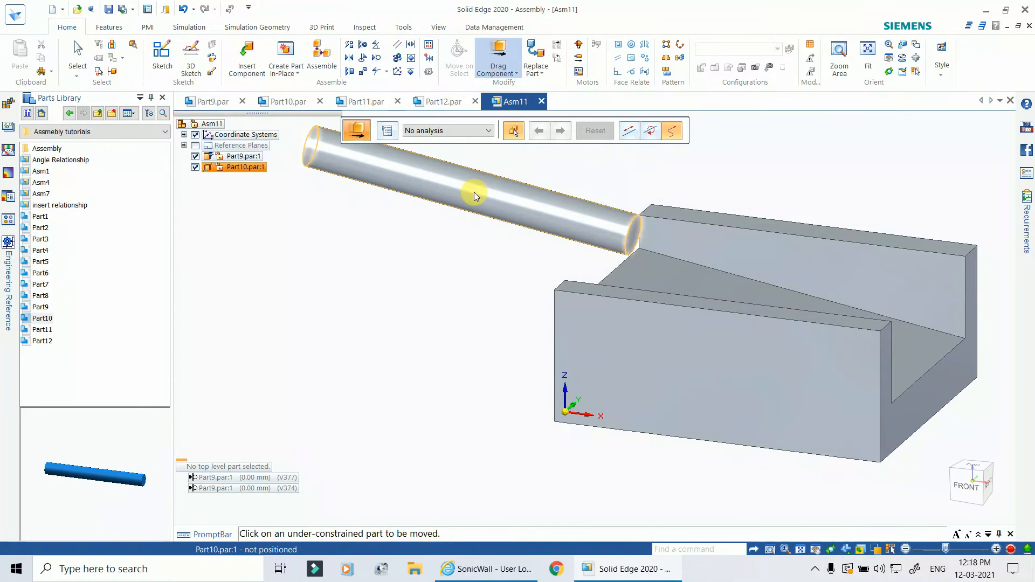
pyautogui.moveTo(489, 198); pyautogui.dragTo(826, 277)
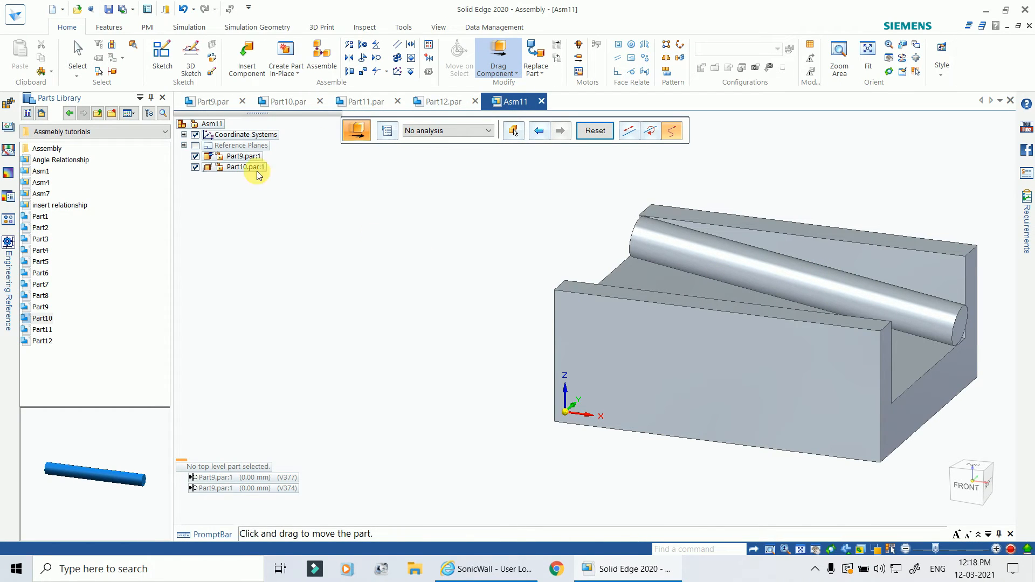
pyautogui.click(83, 52)
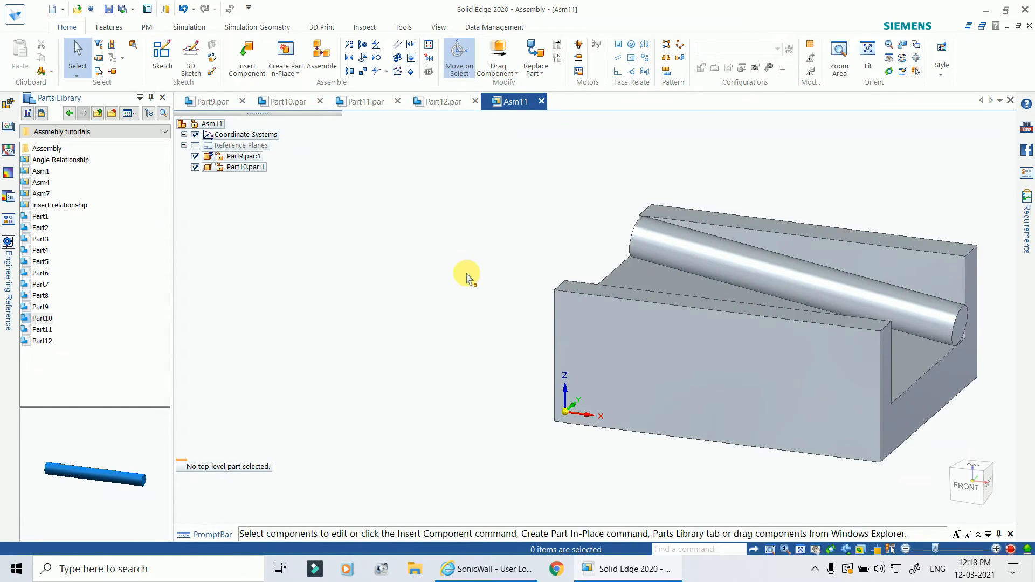
# Step: Inspect how the cylinder touches the block's floor and wall from angled, front and isometric views
pyautogui.moveTo(938, 213); pyautogui.dragTo(889, 217, button='middle')
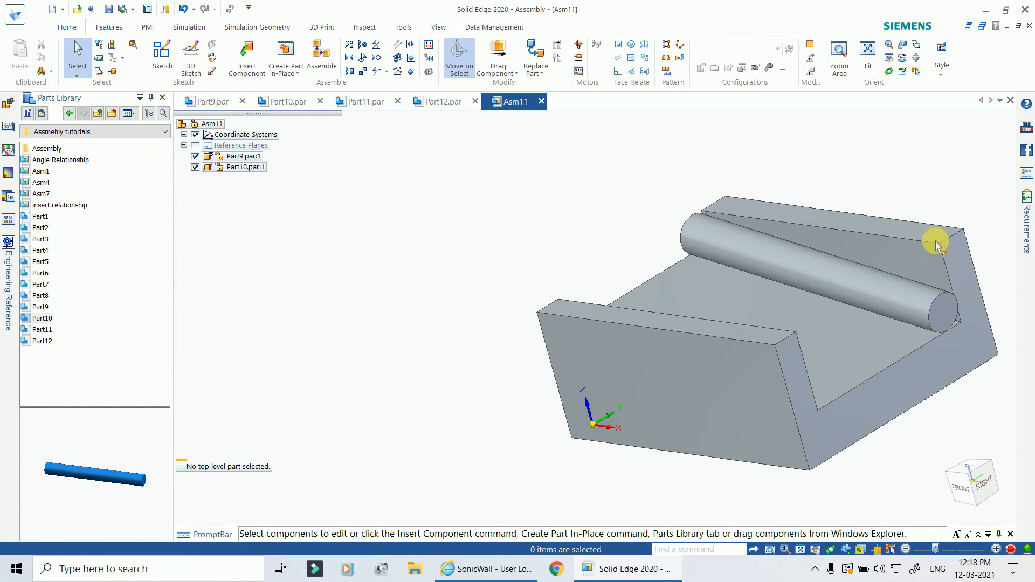
pyautogui.scroll(2, 596, 261)
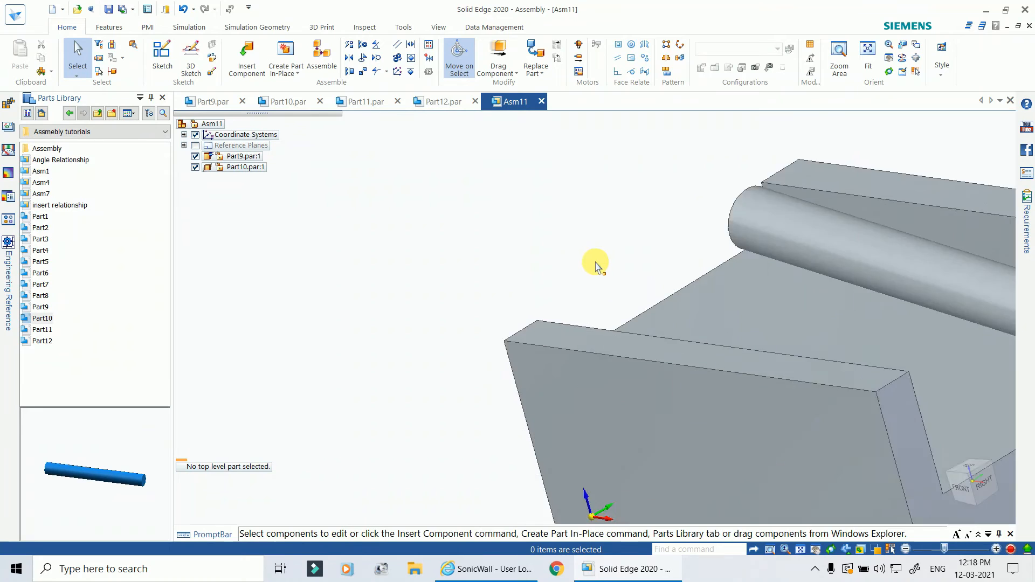
pyautogui.scroll(-5, 595, 261)
pyautogui.hotkey('ctrl', 'f')
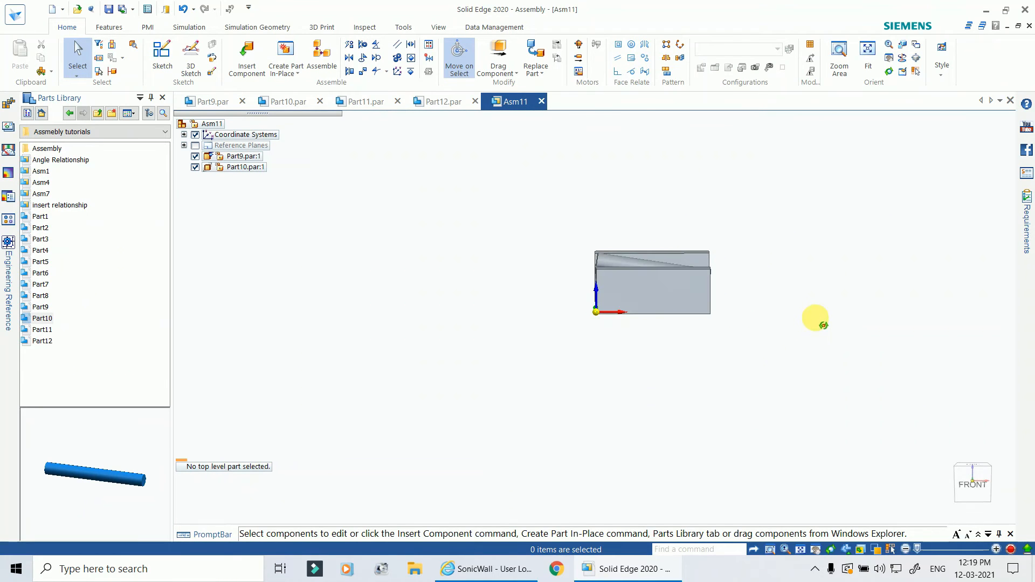
pyautogui.scroll(2, 629, 182)
pyautogui.hotkey('ctrl', 'i')
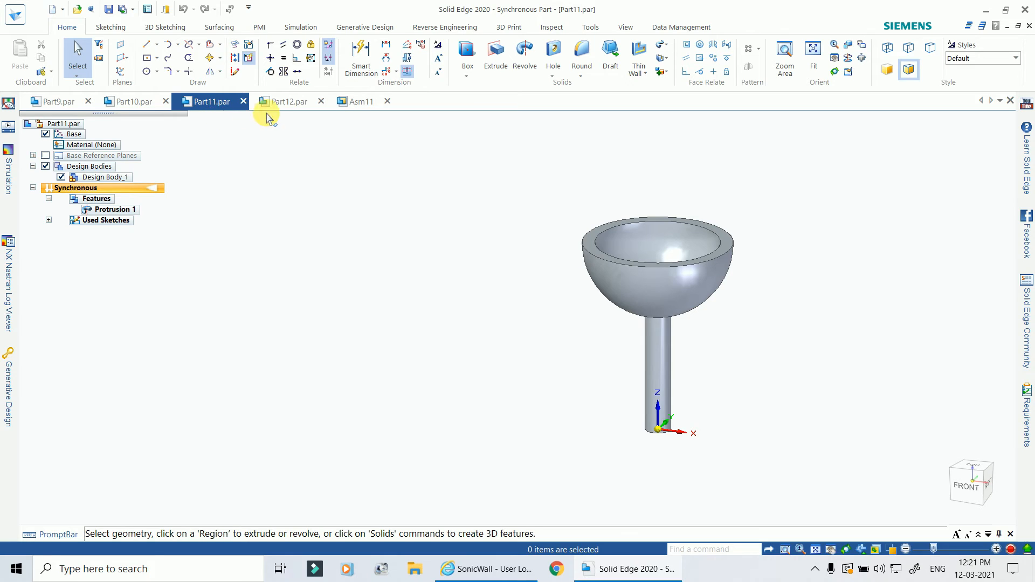
# Step: Review the Part12 ball stem and the Part11 cup, and create another new ISO Metric Assembly document
pyautogui.click(291, 103)
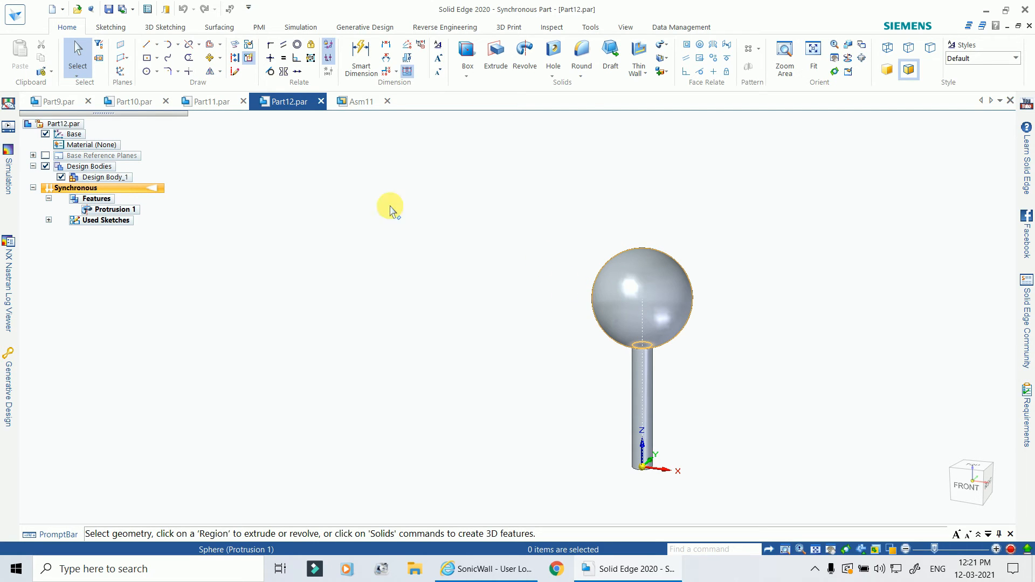
pyautogui.click(206, 102)
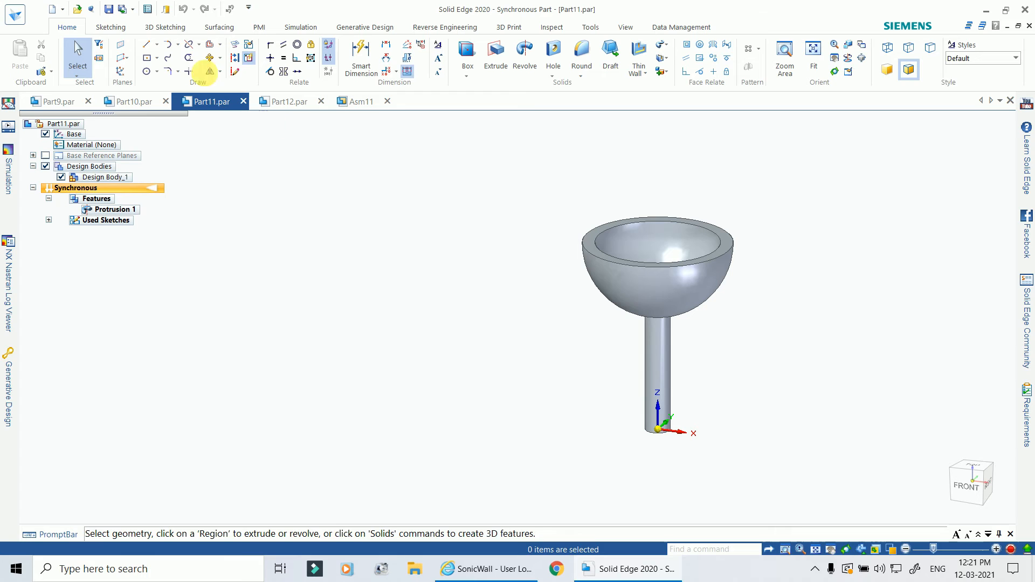
pyautogui.click(19, 18)
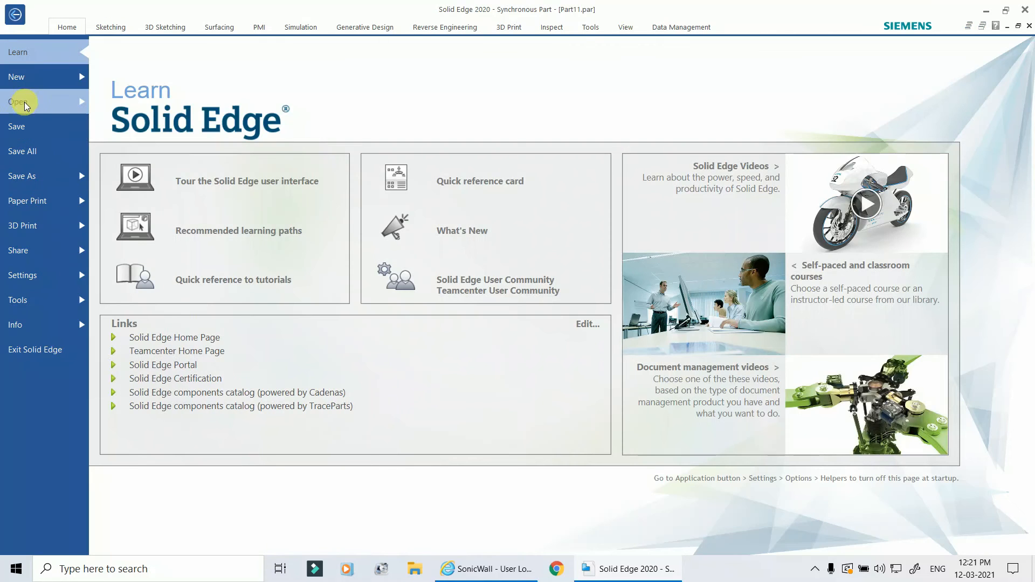
pyautogui.click(26, 77)
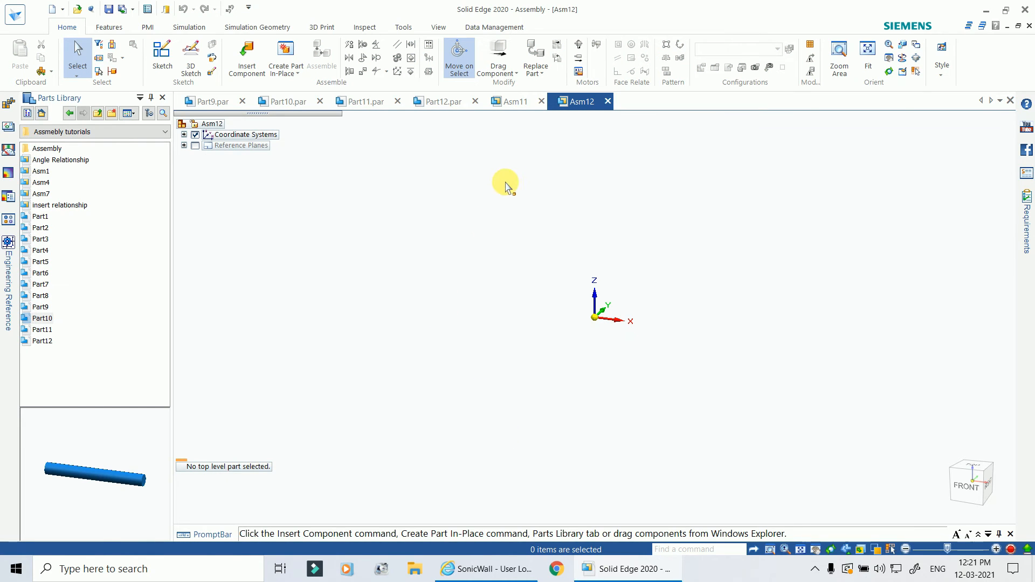
# Step: Insert the Part11 cup into the empty assembly as its first component, and place the Part12 ball stem beside it
pyautogui.click(247, 56)
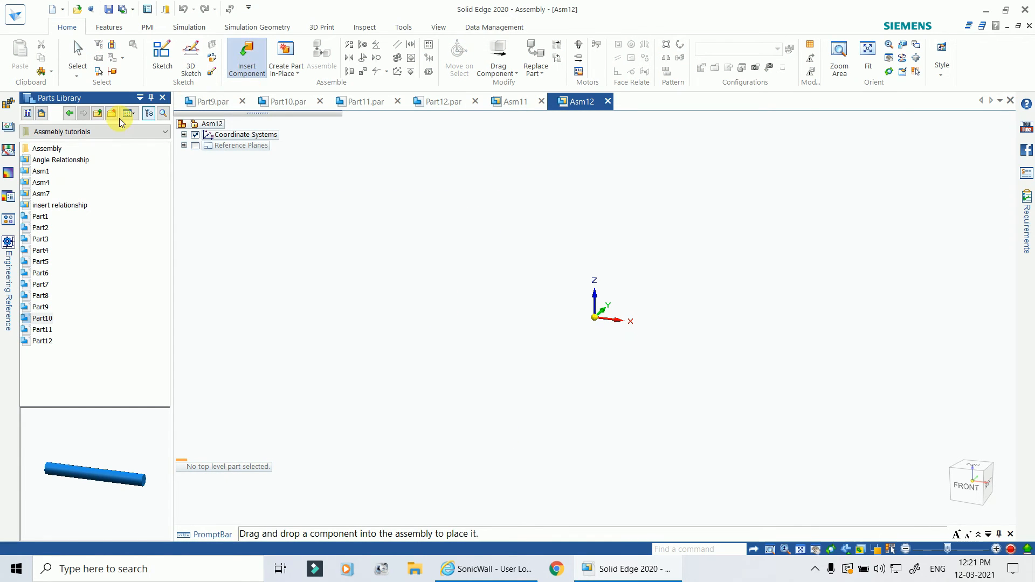
pyautogui.click(44, 340)
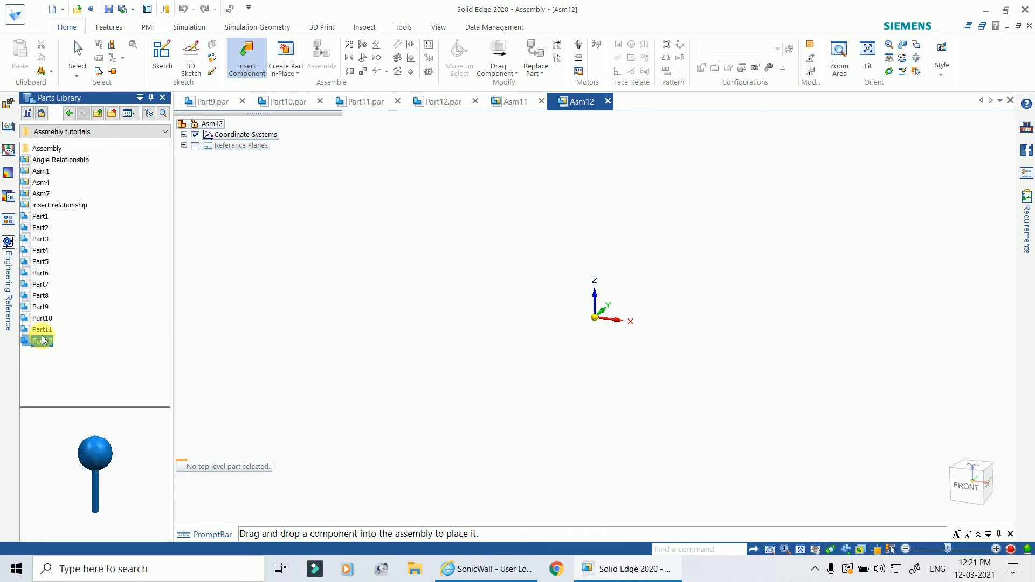
pyautogui.click(44, 330)
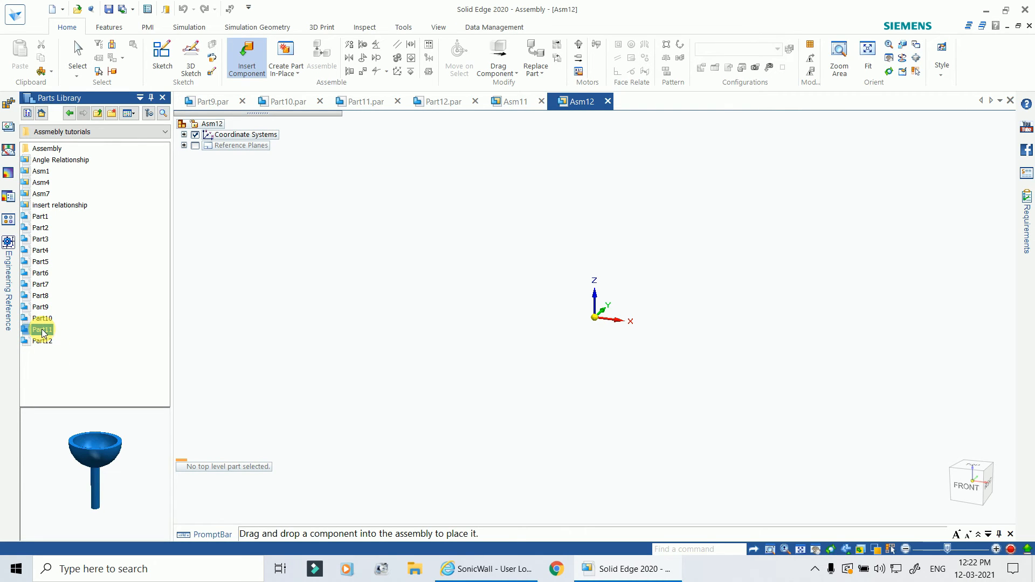
pyautogui.moveTo(43, 329); pyautogui.dragTo(365, 341)
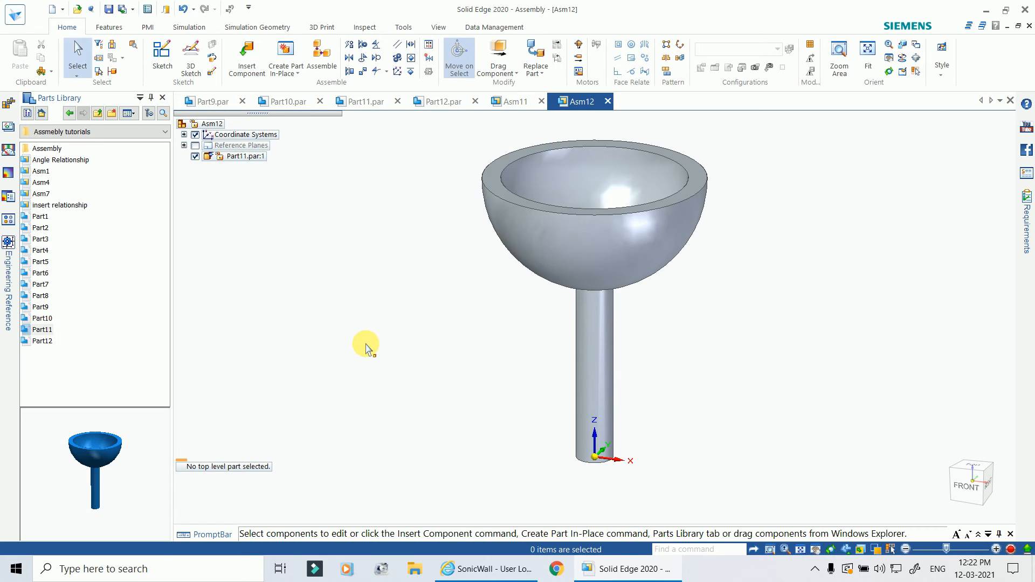
pyautogui.click(42, 340)
pyautogui.moveTo(336, 365); pyautogui.dragTo(422, 366)
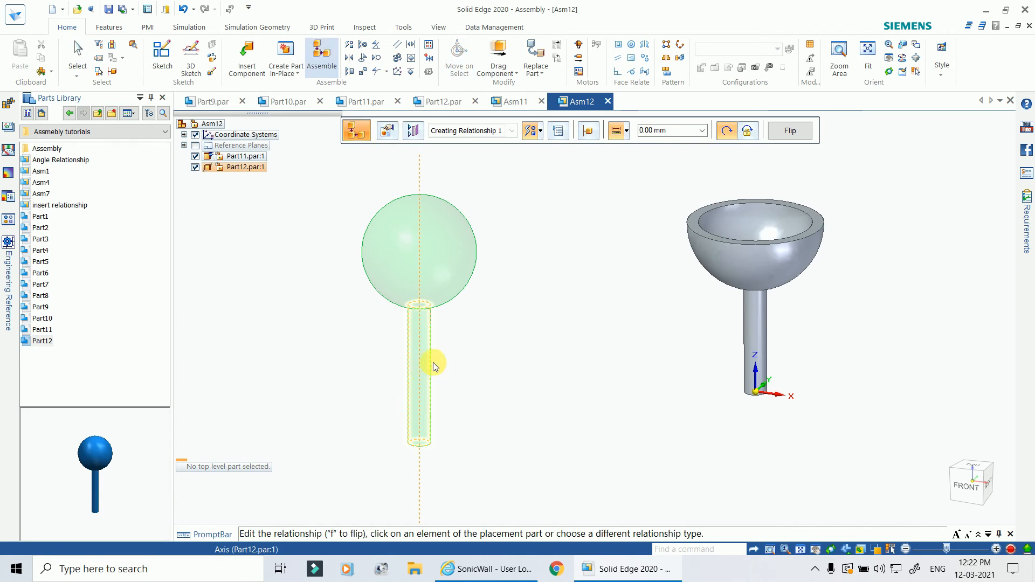
pyautogui.scroll(2, 573, 347)
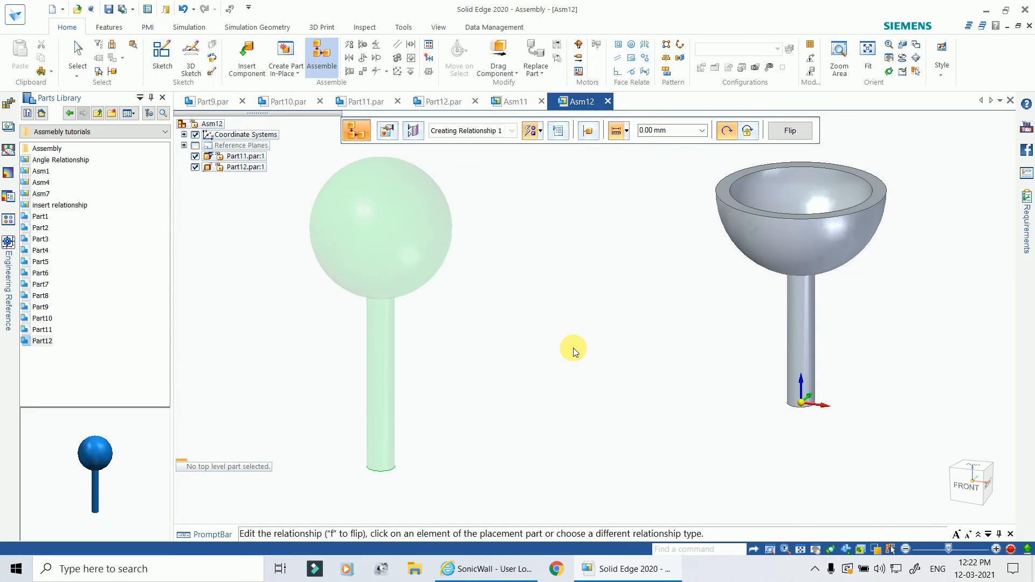
pyautogui.scroll(-4, 587, 261)
pyautogui.scroll(1, 554, 162)
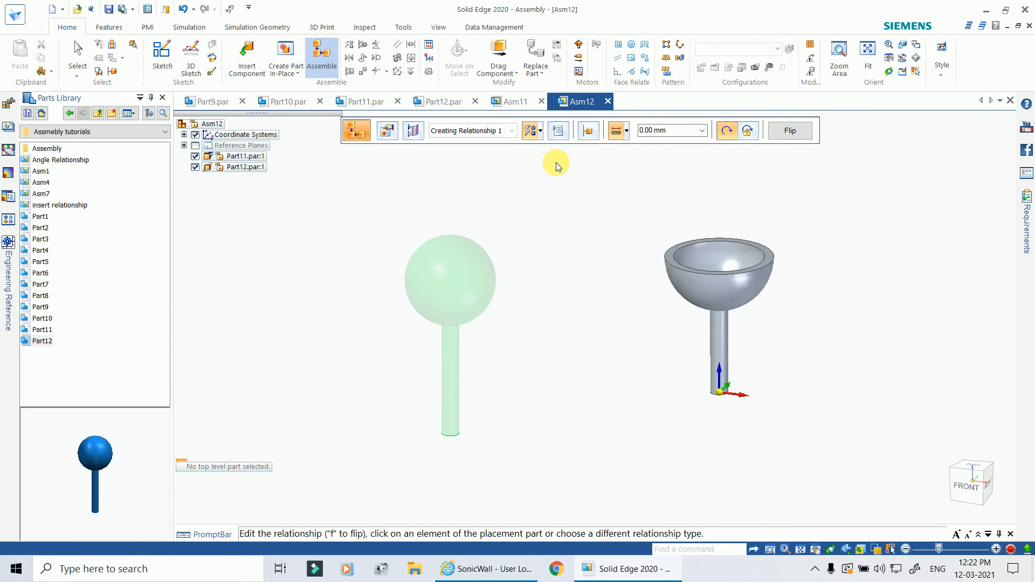
pyautogui.click(540, 132)
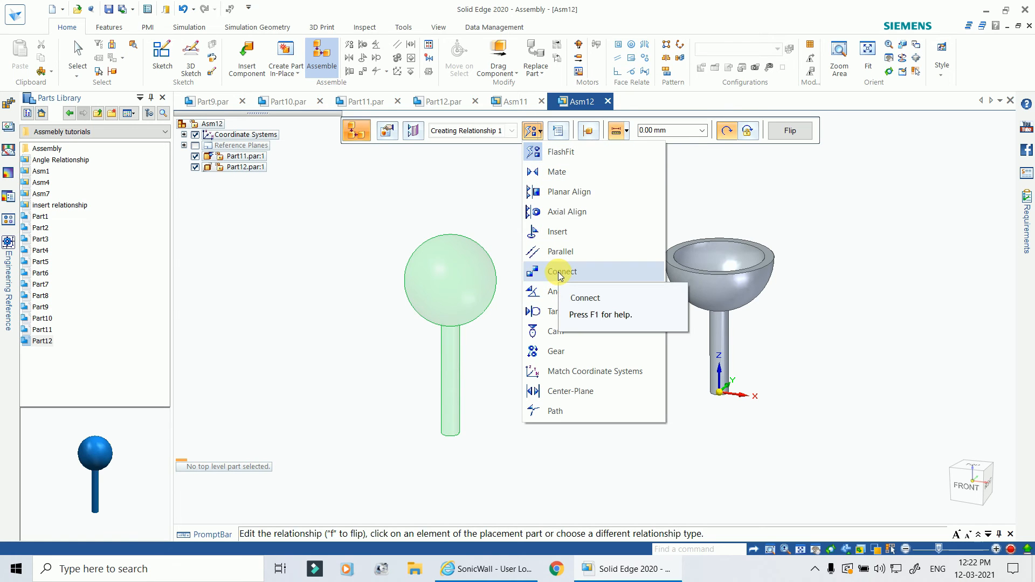
pyautogui.click(471, 179)
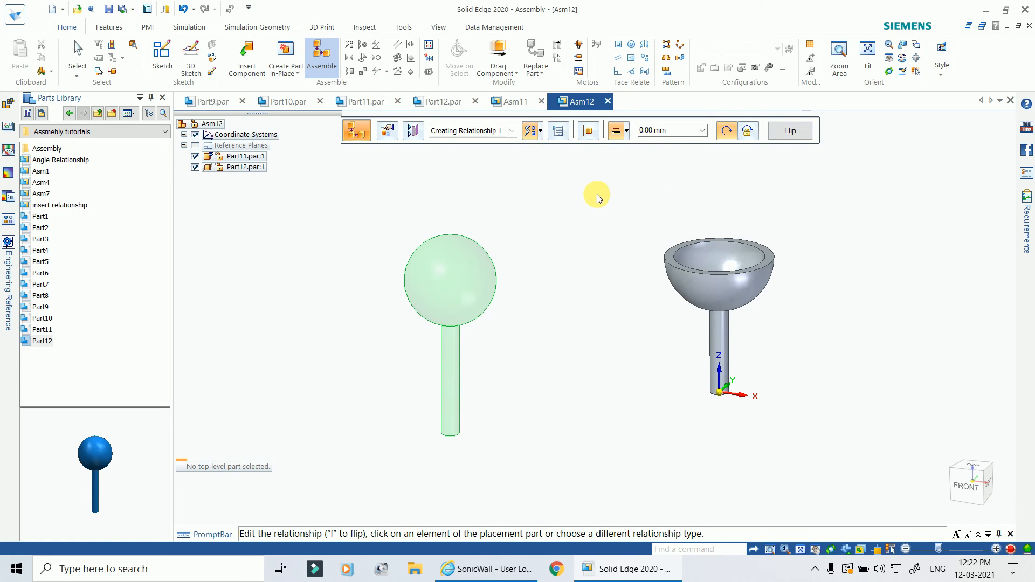
pyautogui.press('Escape')
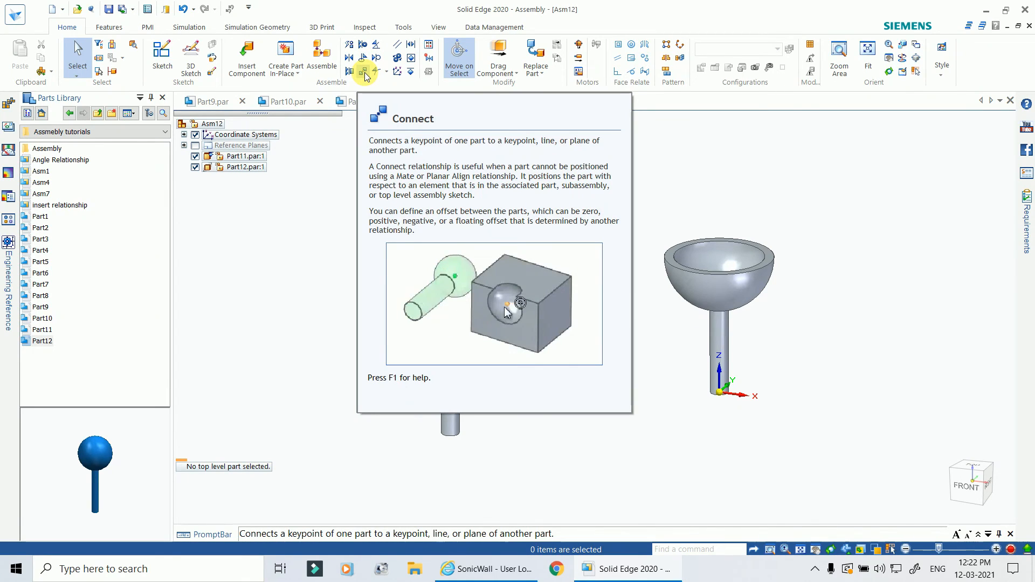
# Step: Apply a Connect relationship from the centre keypoint of Part12's ball to the centre keypoint of Part11's hemispherical cup
pyautogui.click(365, 75)
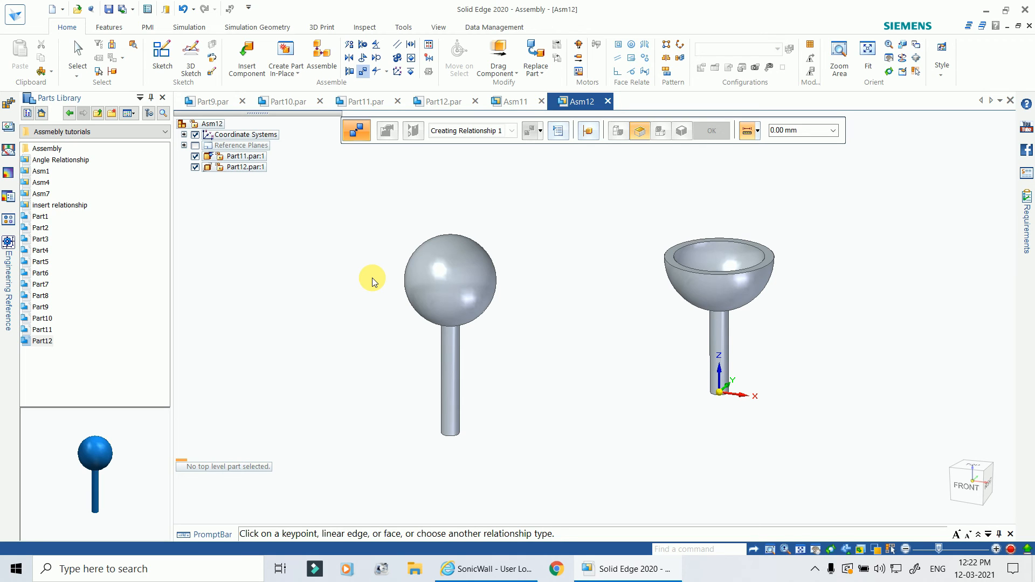
pyautogui.click(449, 284)
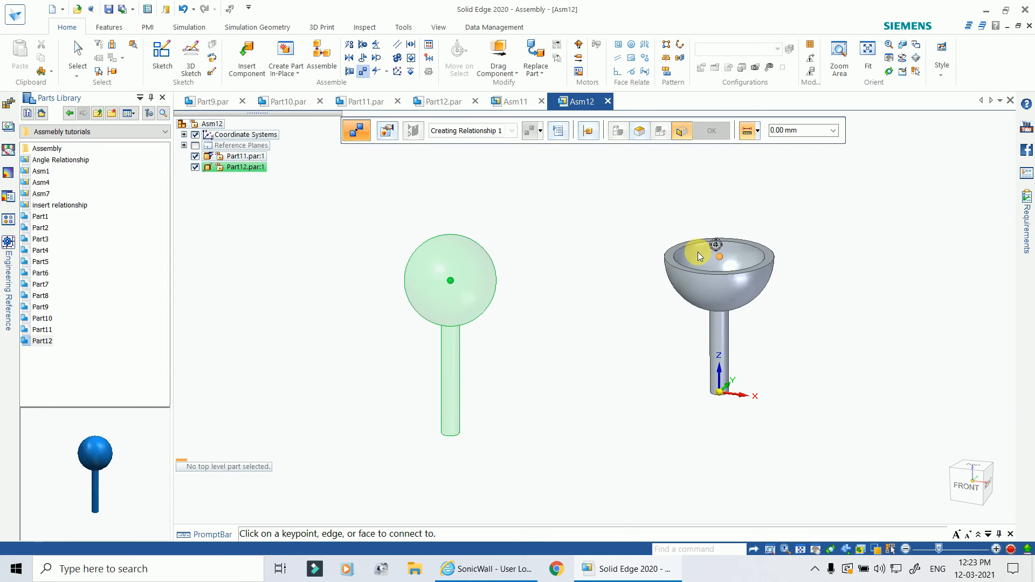
pyautogui.click(723, 264)
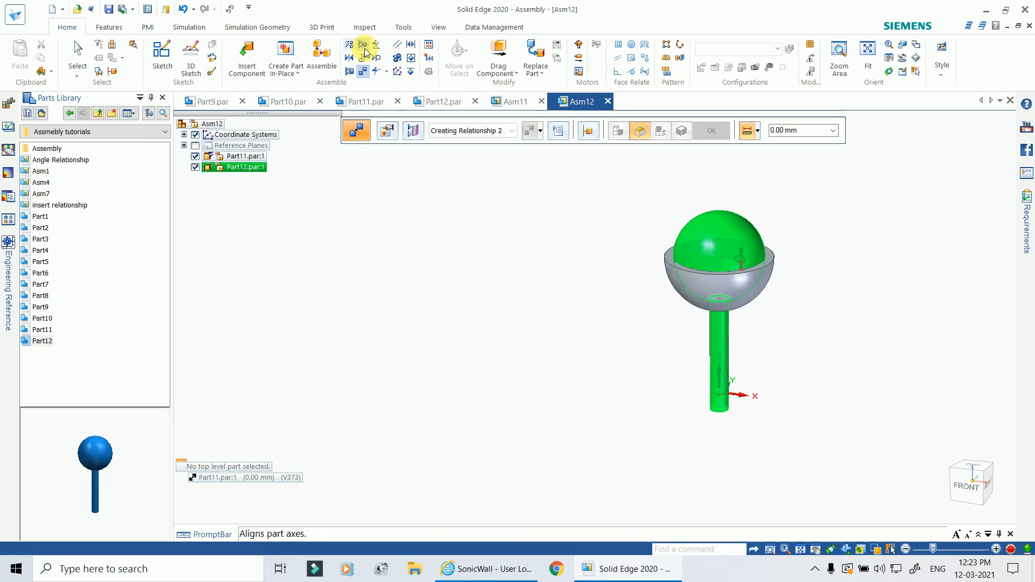
# Step: Apply a Parallel relationship between the Part12 and Part11 stems, and flip Part12 so its stem points upward out of the cup
pyautogui.click(396, 44)
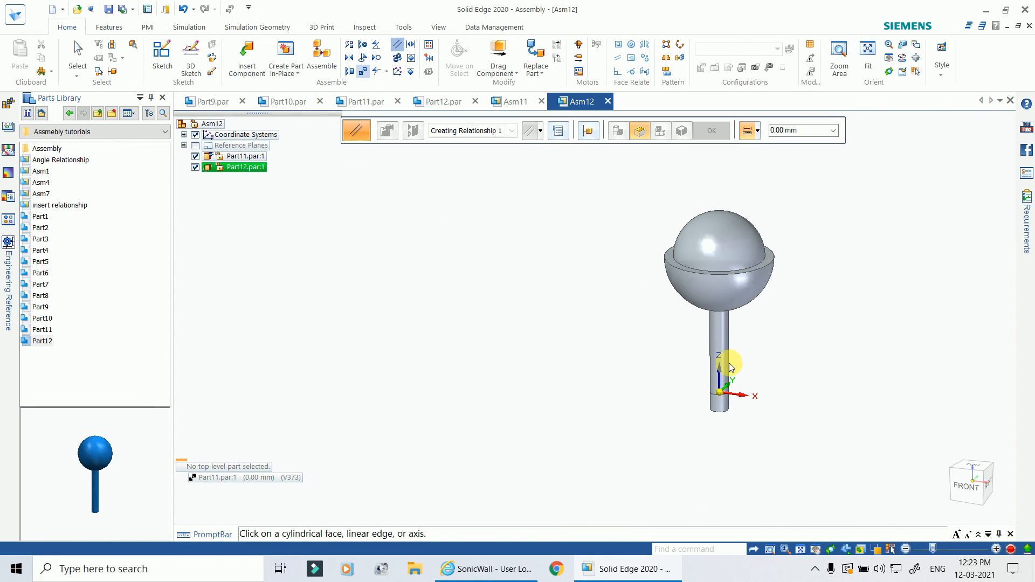
pyautogui.click(719, 349)
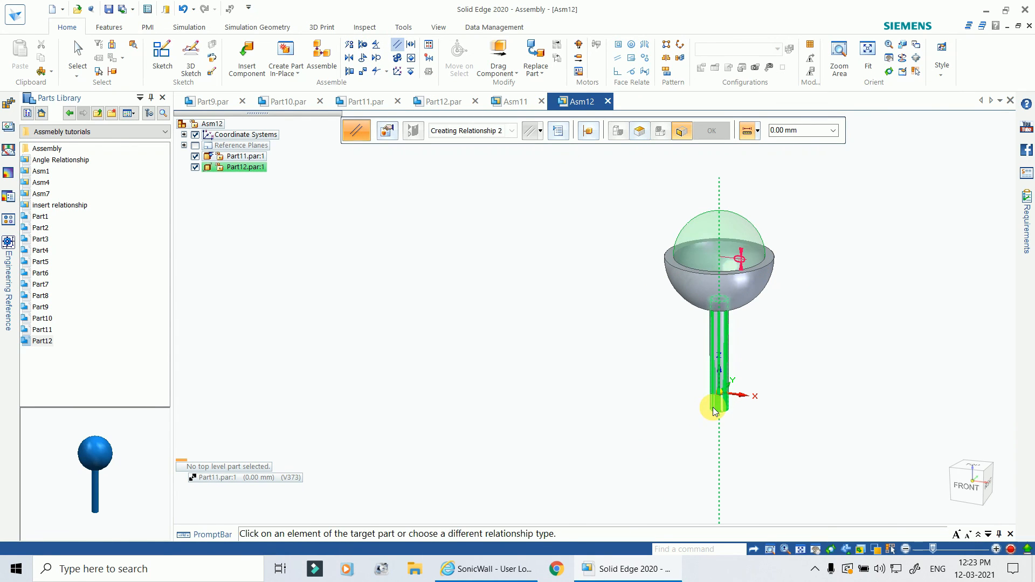
pyautogui.click(718, 387)
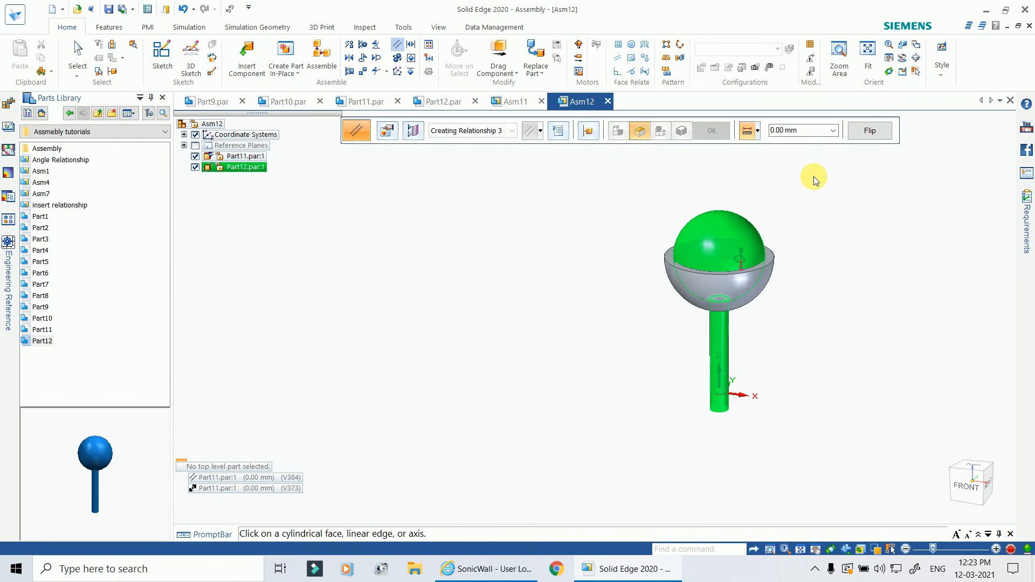
pyautogui.click(866, 134)
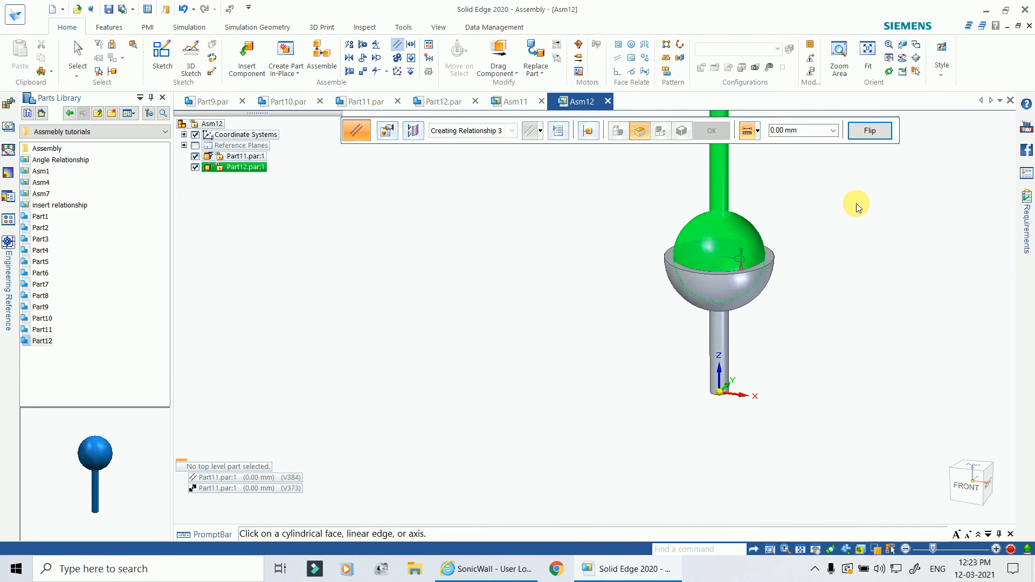
pyautogui.scroll(3, 865, 239)
pyautogui.scroll(-3, 869, 250)
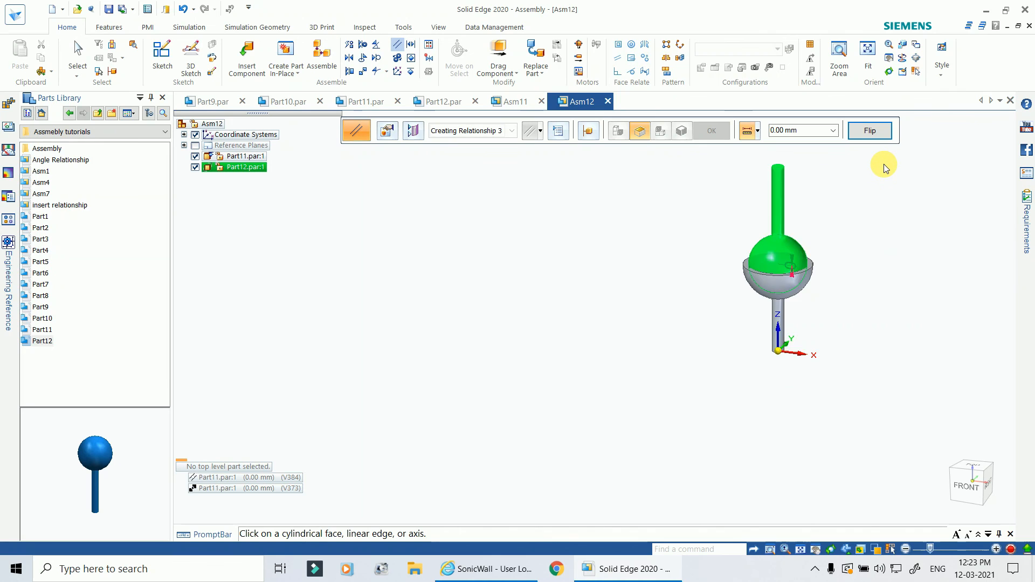
pyautogui.scroll(1, 884, 164)
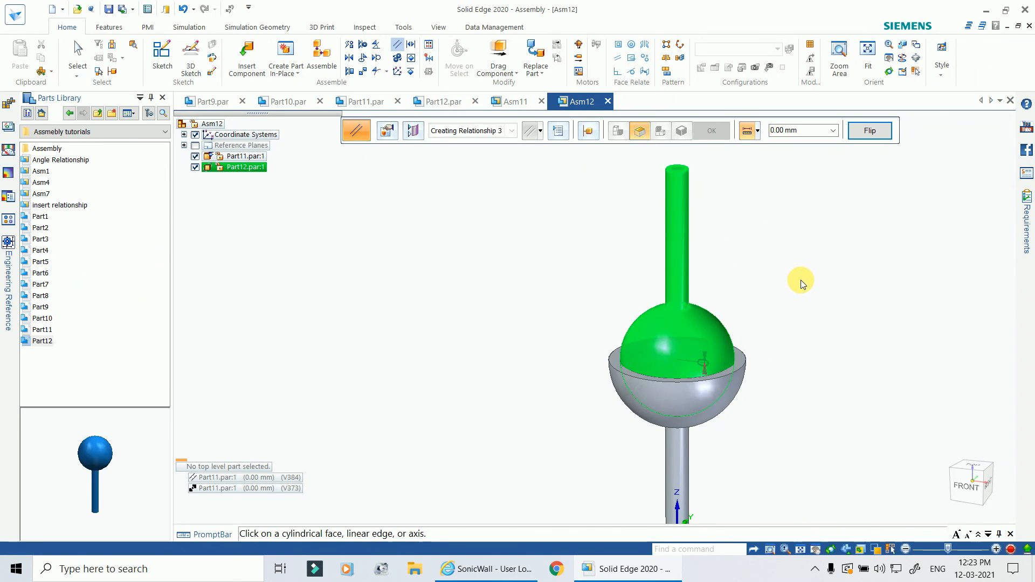
pyautogui.press('Escape')
pyautogui.scroll(2, 526, 298)
pyautogui.scroll(-4, 533, 316)
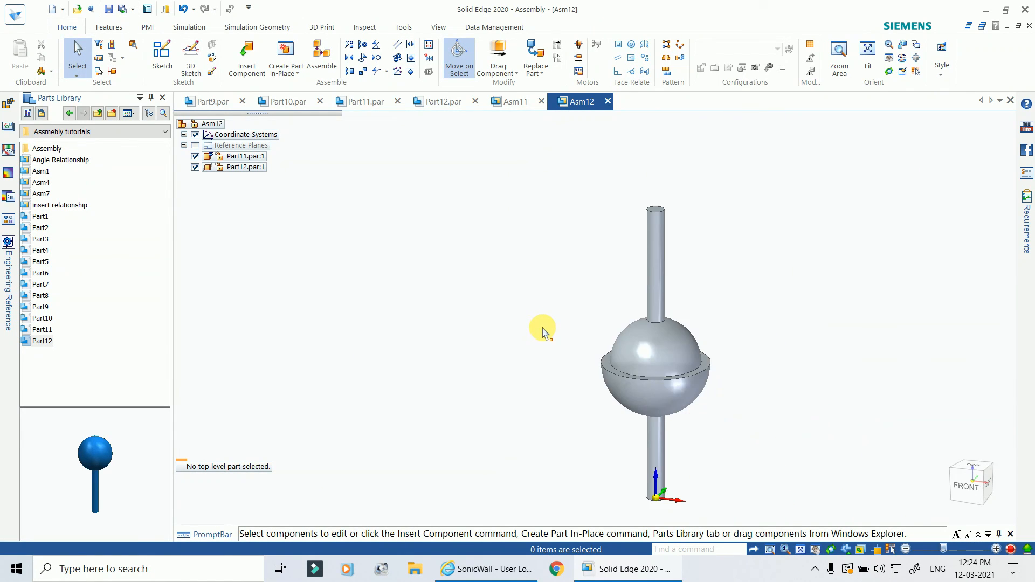